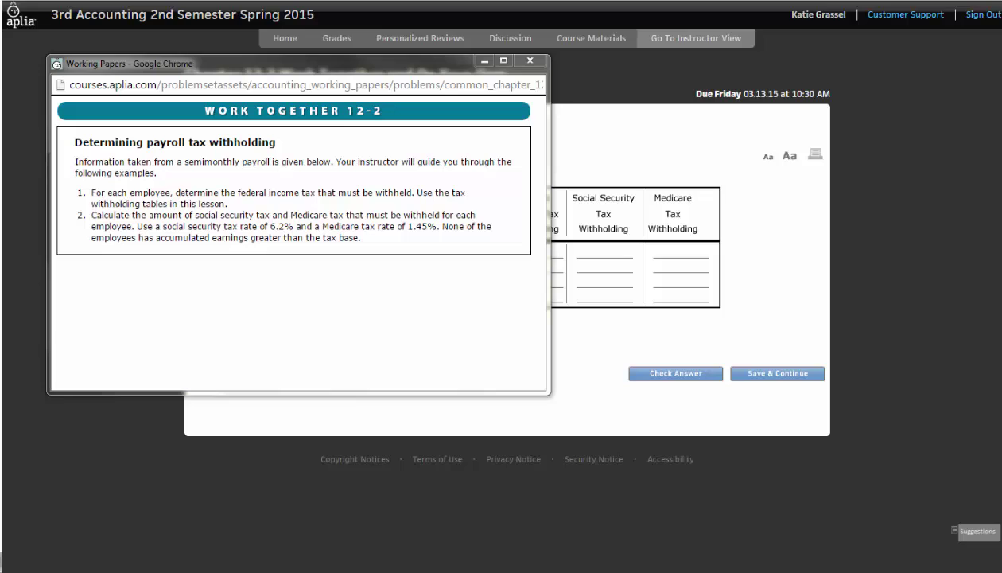
Close the instructions window and enter federal income tax withholdings of 50, 77, 31 and 79 for the four employees in row order
key(ctrl+w)
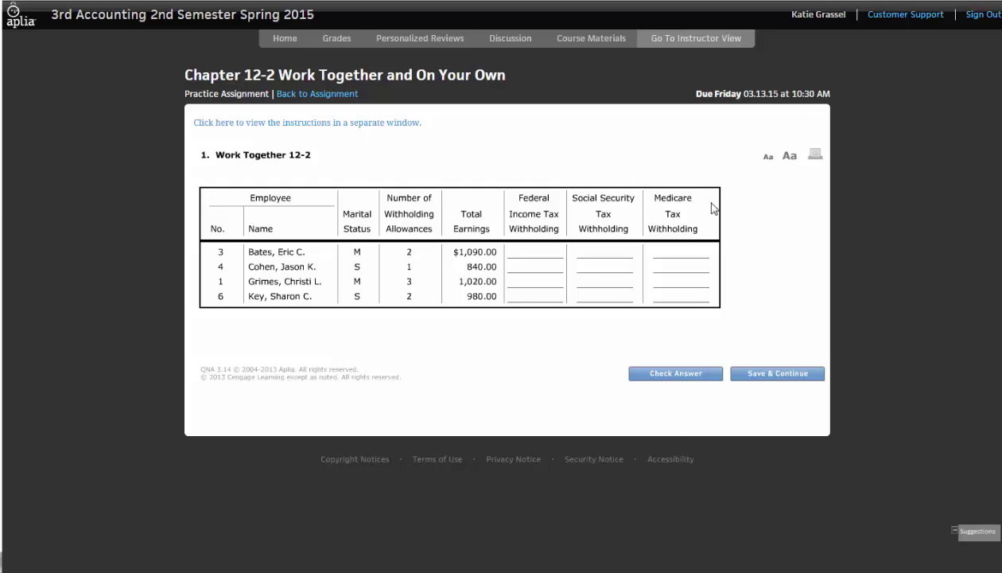
click(528, 254)
text(50)
key(Tab)
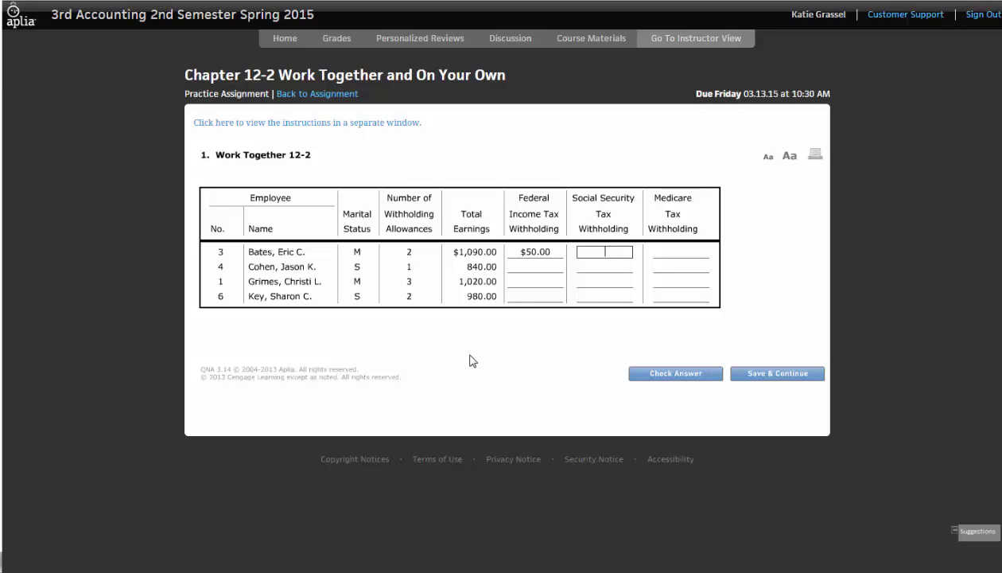
click(534, 267)
text(77)
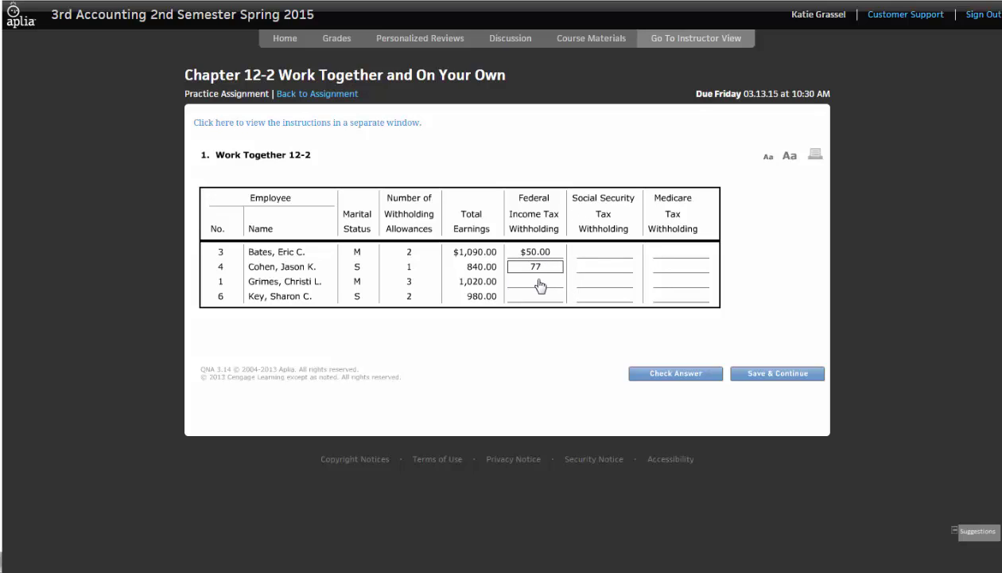
click(538, 283)
text(31)
click(542, 298)
text(79)
click(626, 284)
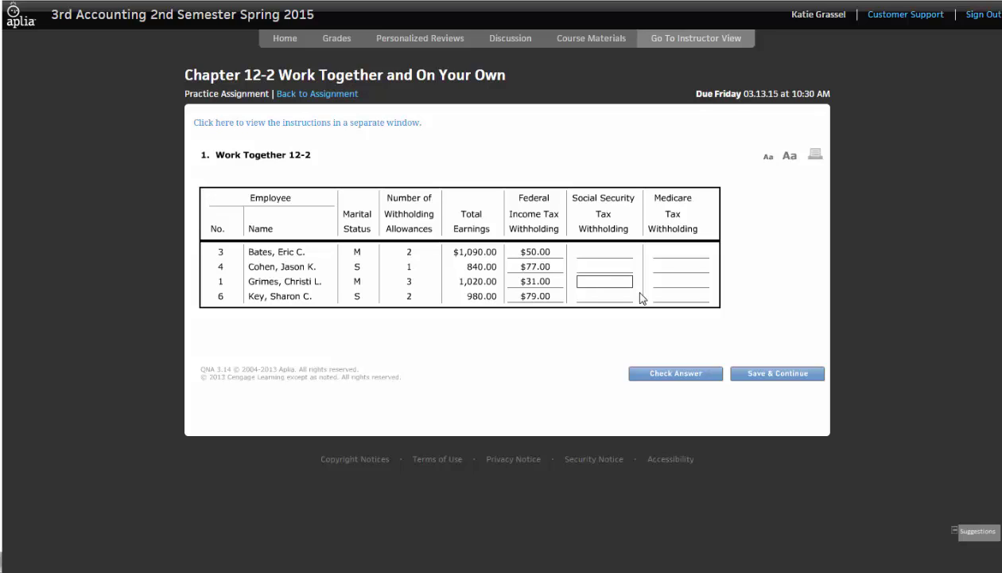
Enter 67.58 social security tax and 15.81 Medicare tax for the first-row employee earning $1,090.00
click(592, 252)
text(67.58)
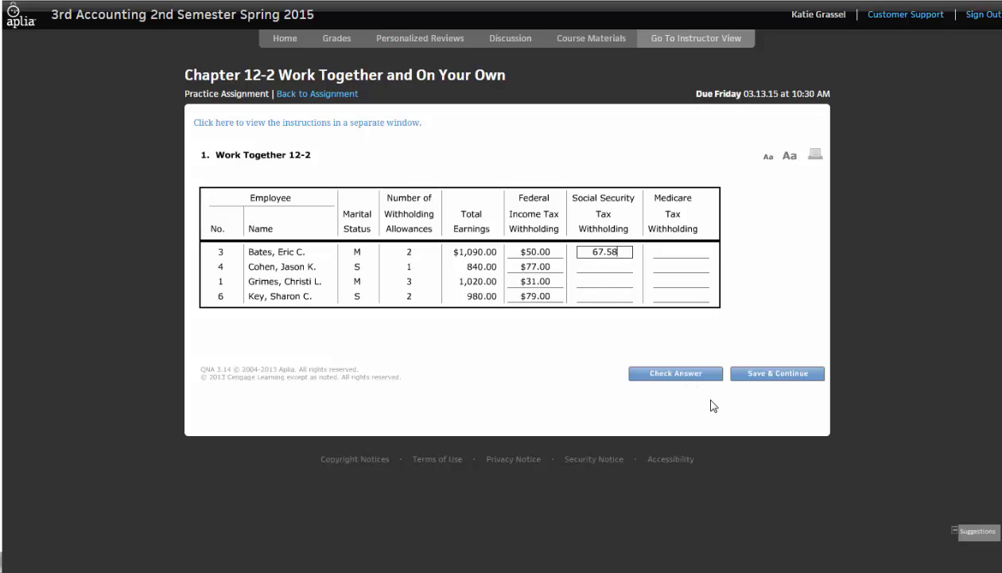
key(Tab)
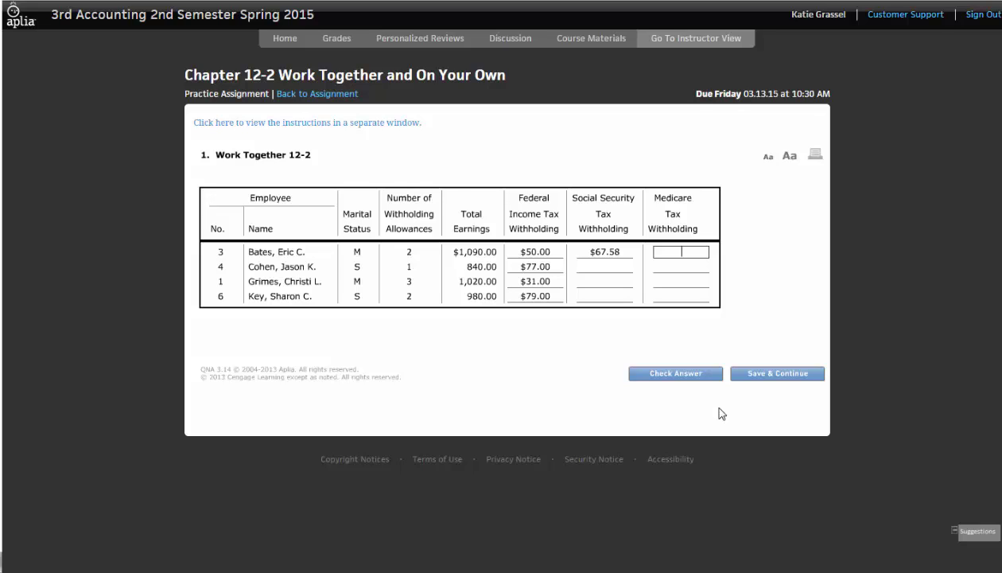
text(15.81)
key(Tab)
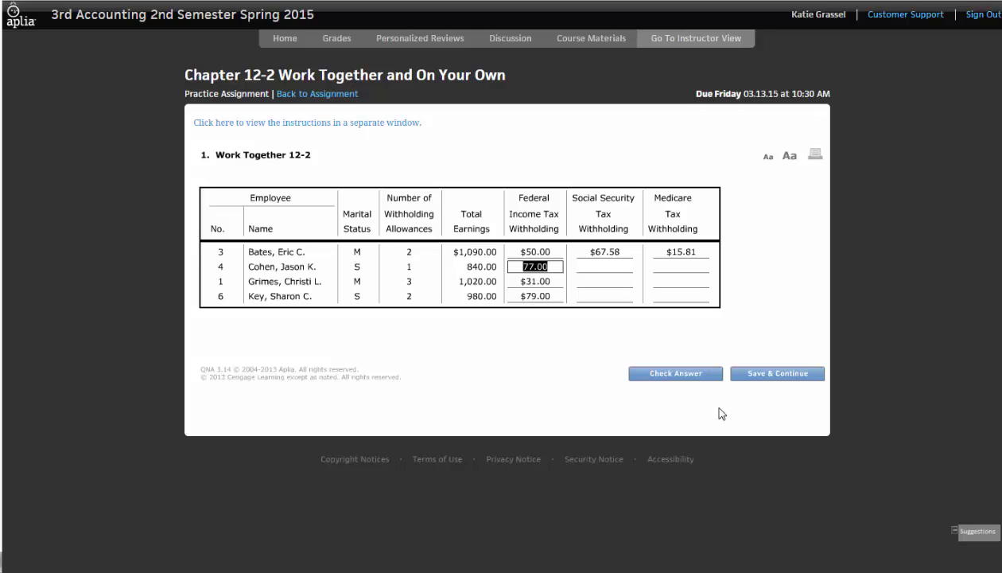
Enter 52.08 social security tax and 12.18 Medicare tax for the second-row employee earning $840.00
click(596, 267)
text(52.08)
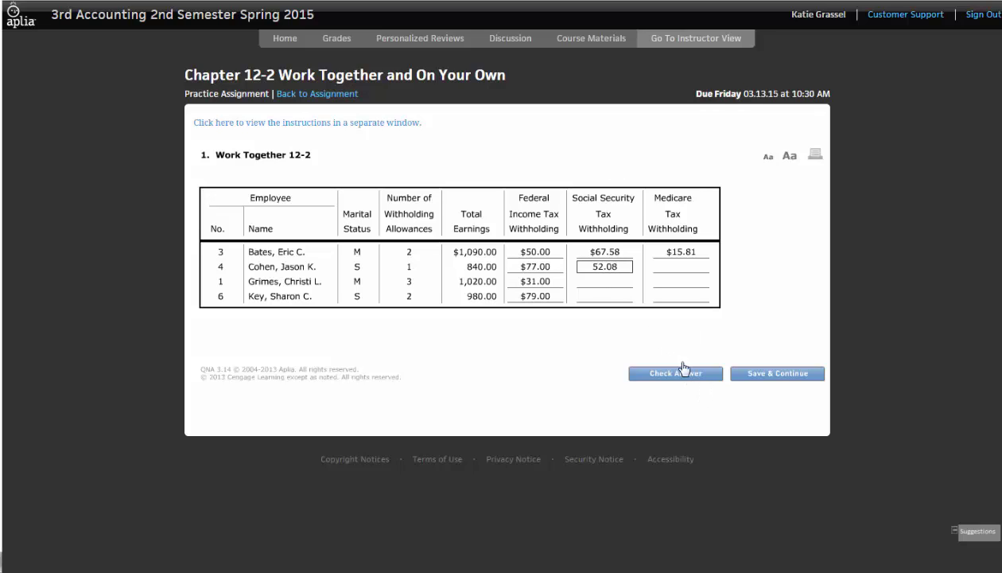
click(863, 407)
click(661, 268)
text(12.18)
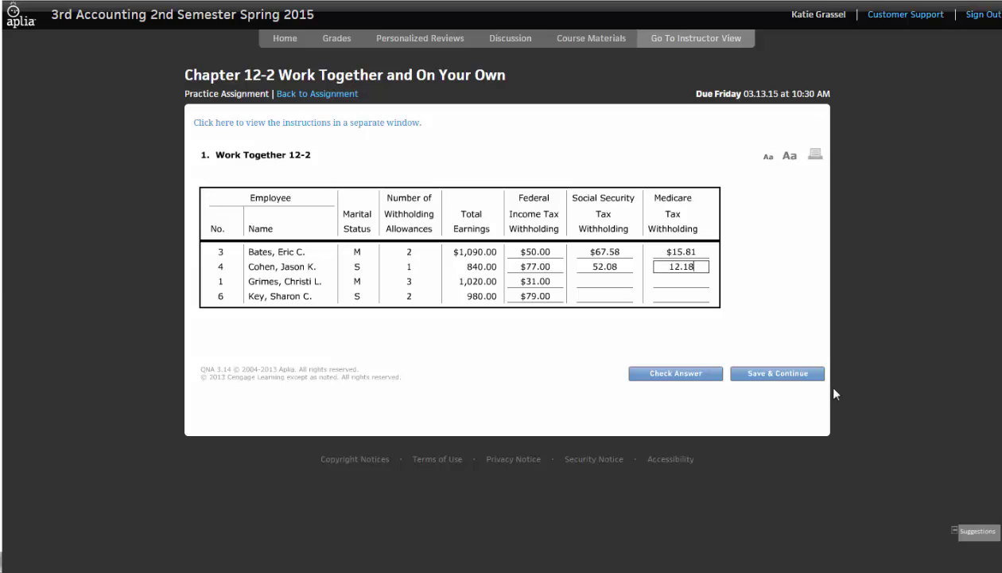
Enter 63.24 social security tax and 14.79 Medicare tax for the third-row employee earning $1,020.00
click(607, 279)
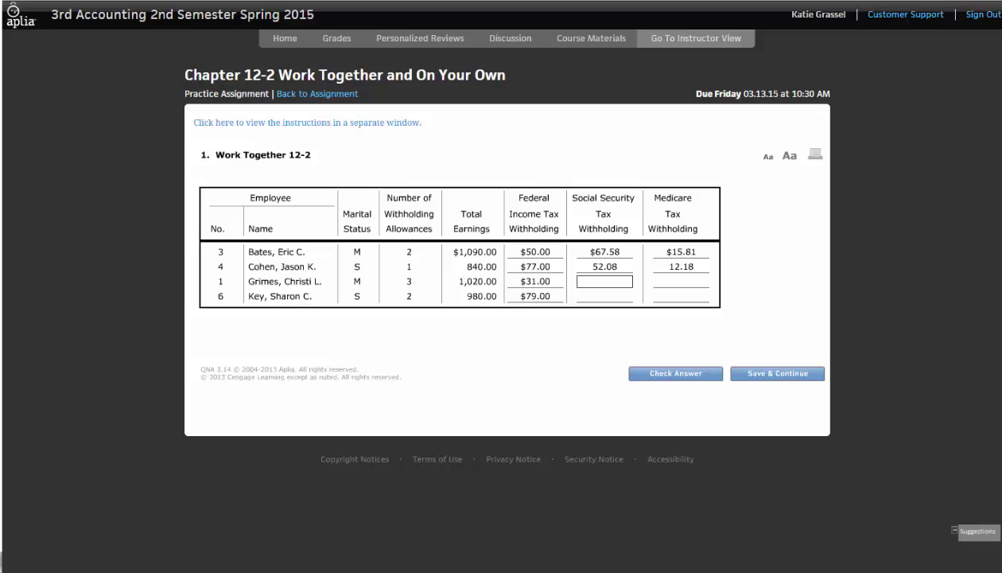
text(63.24)
click(681, 281)
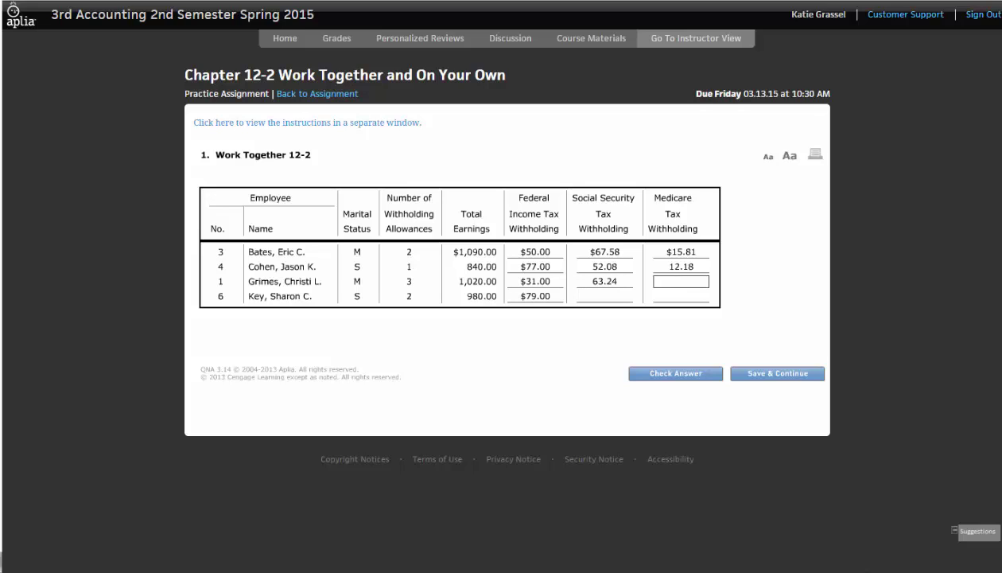
text(14.79)
Enter 60.76 social security tax and 14.21 Medicare tax for the last-row employee earning $980.00, and submit the table for checking
click(612, 298)
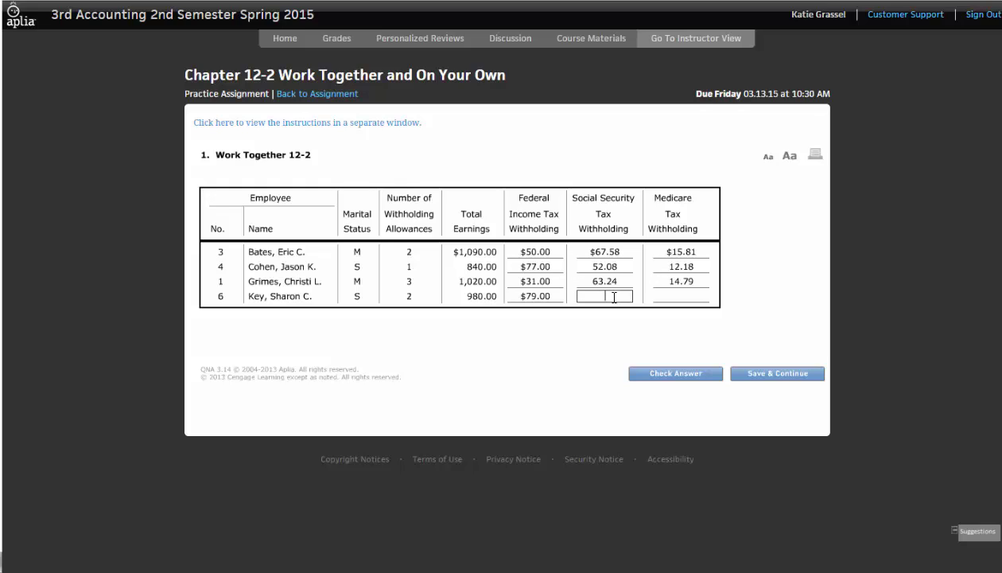
text(60.76)
key(Tab)
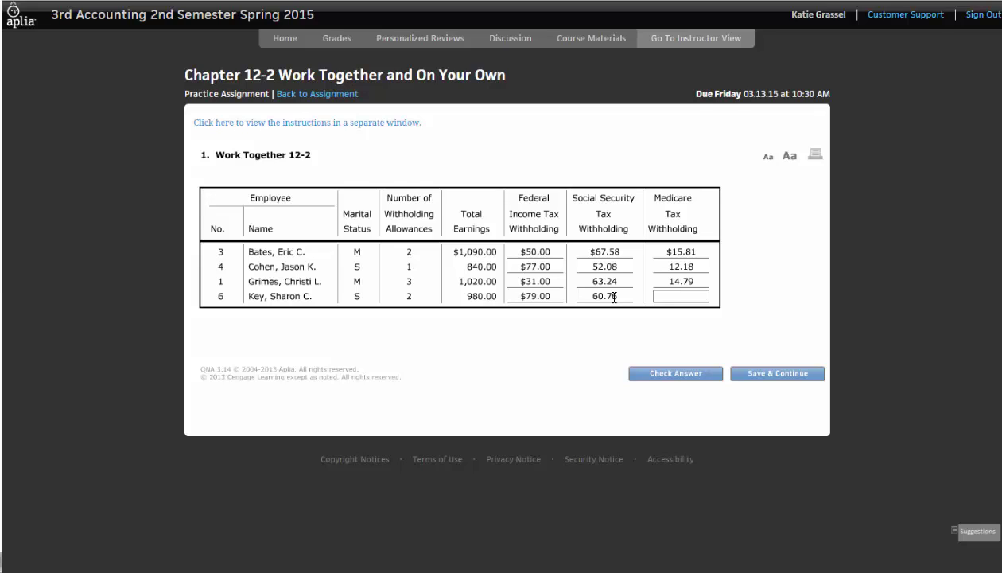
text(14.21)
click(697, 390)
click(692, 377)
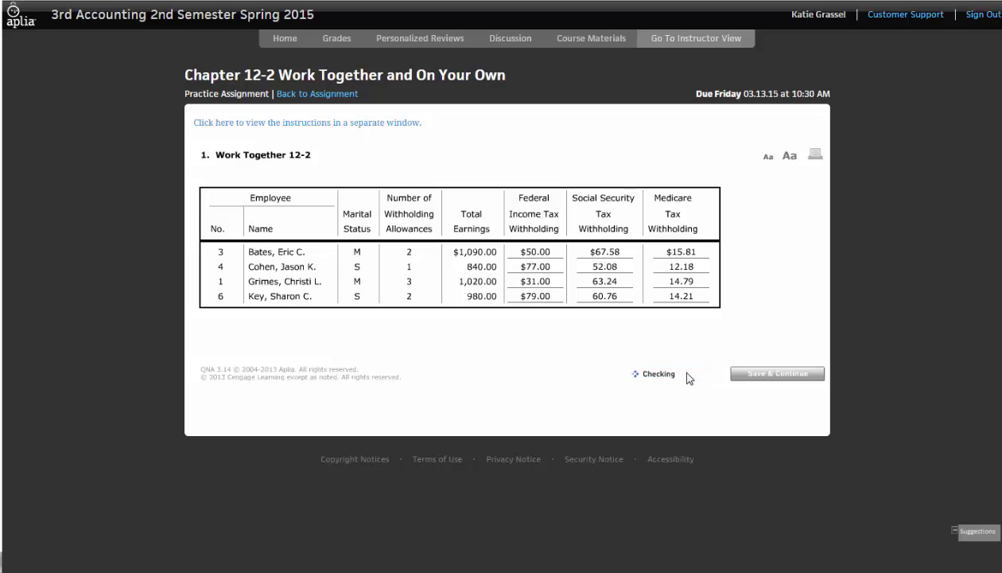